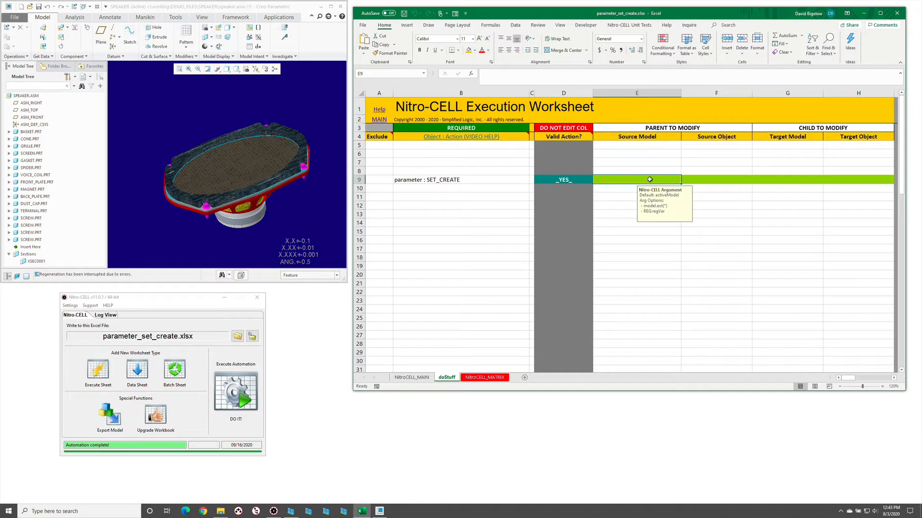
Review the argument notes for the source and target cells of the SET_CREATE row
{"action": "left_click", "coordinate": [720, 180]}
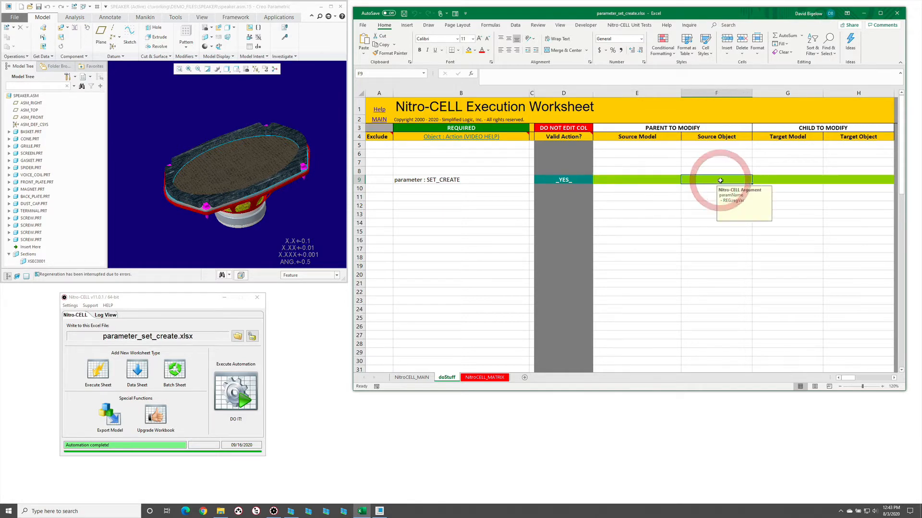
{"action": "left_click", "coordinate": [784, 177]}
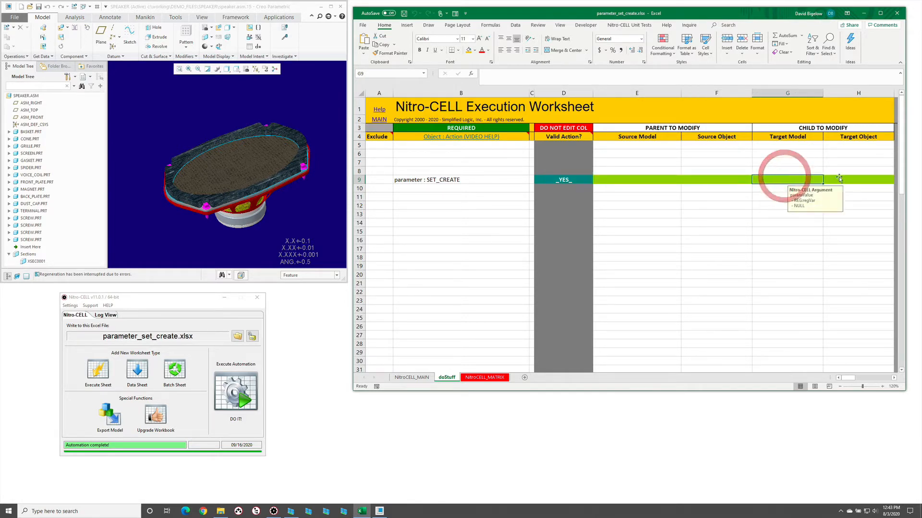
{"action": "left_click", "coordinate": [852, 178]}
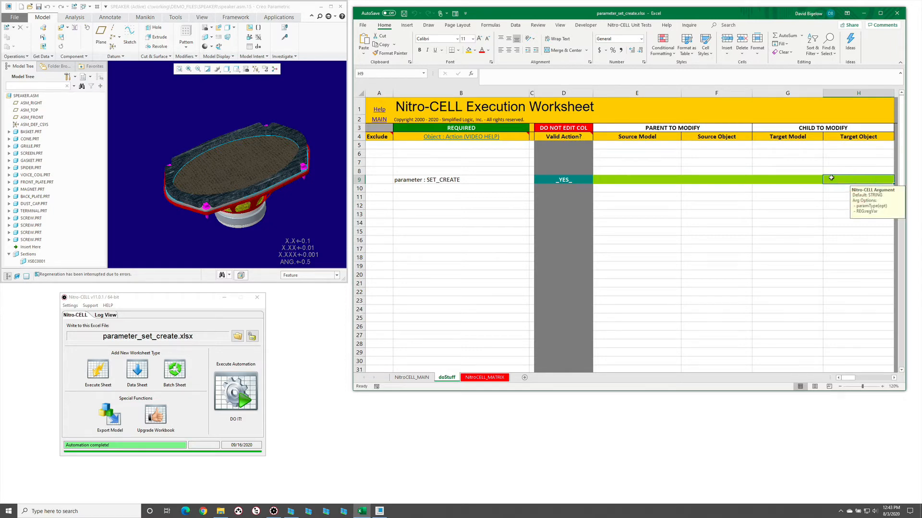
{"action": "left_click", "coordinate": [606, 179]}
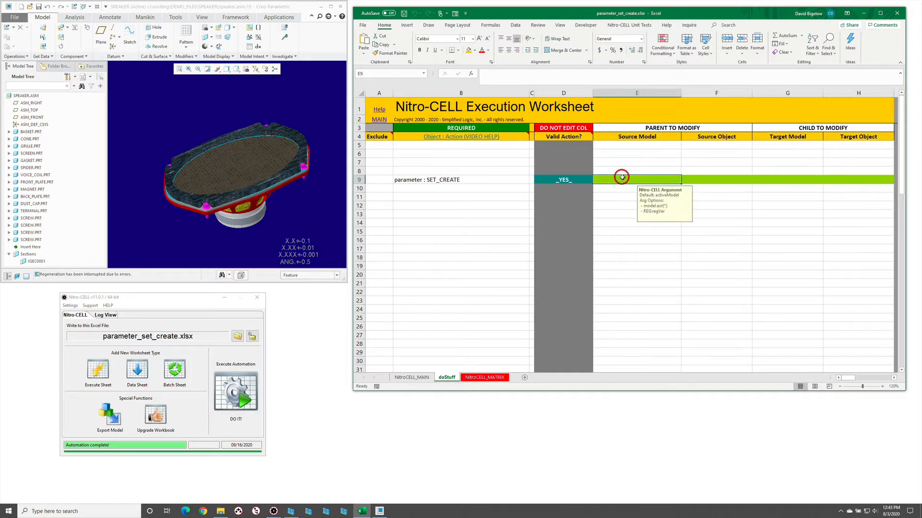
Show the dimensions of the magnet's extrusion in the Creo speaker assembly and check what drives its height
{"action": "left_click", "coordinate": [291, 223]}
{"action": "middle_click_drag", "start_coordinate": [266, 234], "coordinate": [259, 203]}
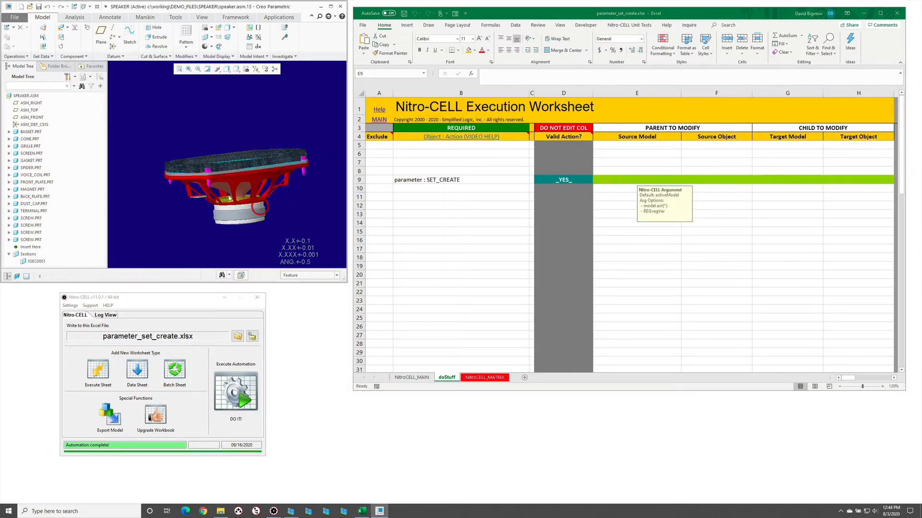
{"action": "middle_click", "coordinate": [269, 223], "text": "ctrl"}
{"action": "left_click", "coordinate": [287, 230]}
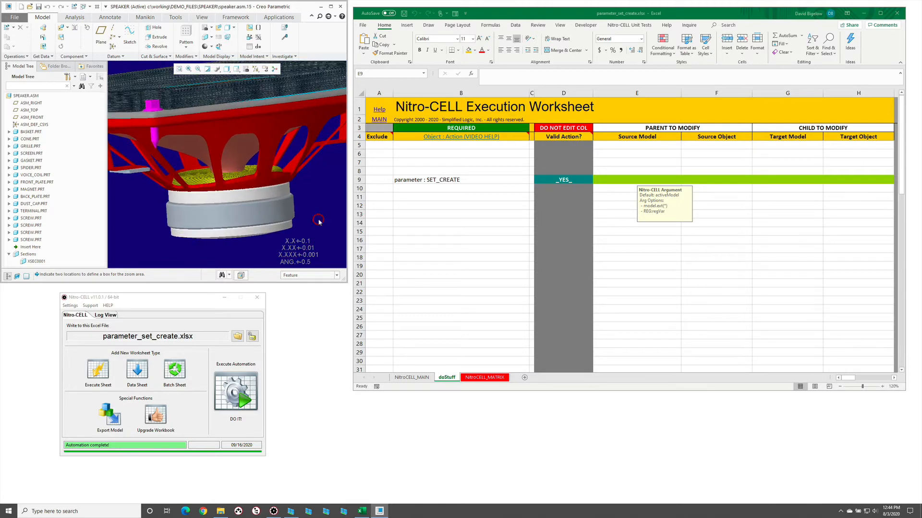
{"action": "left_click", "coordinate": [285, 214]}
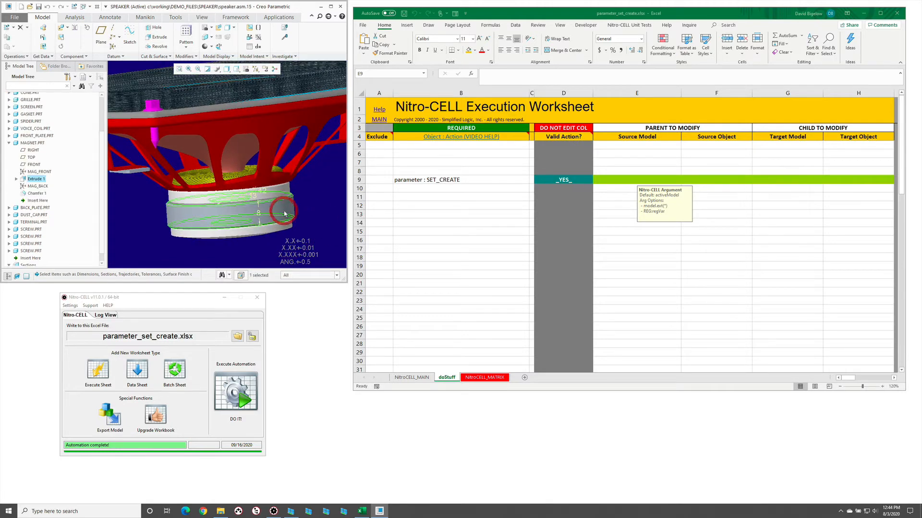
{"action": "left_click", "coordinate": [259, 214]}
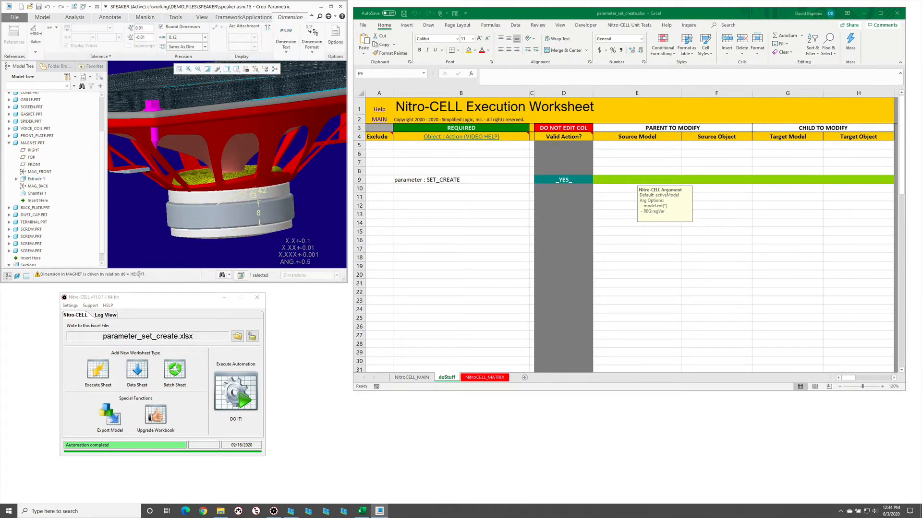
In the Excel SET_CREATE row, enter HEIGHT as the parameter name, 30 as its value and double as its type
{"action": "left_click", "coordinate": [713, 179]}
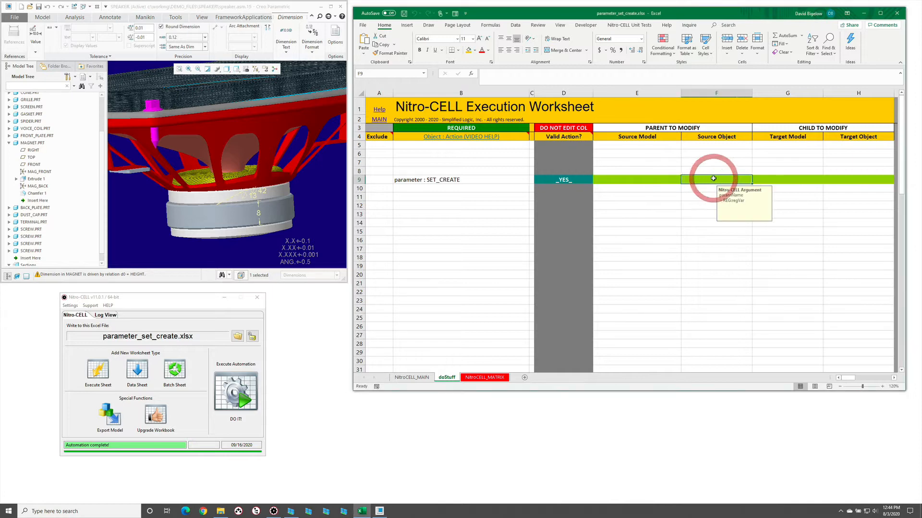
{"action": "type", "text": "HEIGHT"}
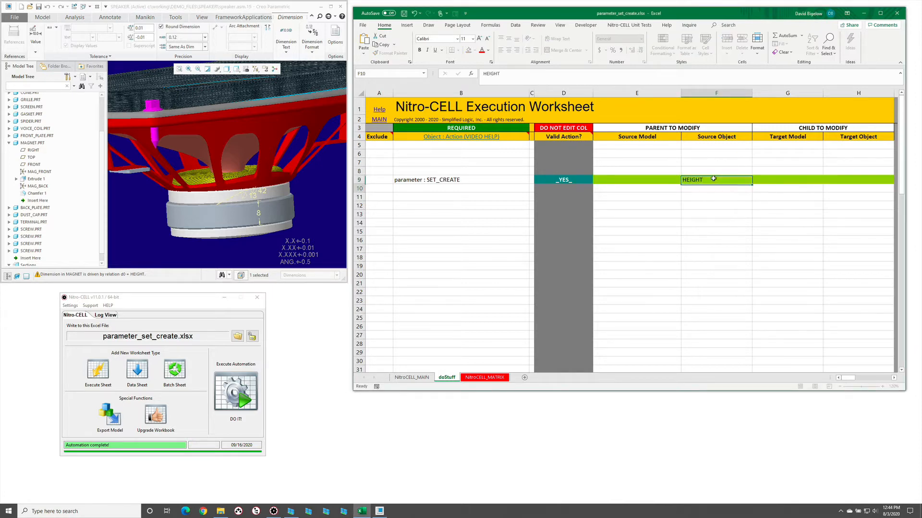
{"action": "key", "text": "Tab"}
{"action": "type", "text": "30"}
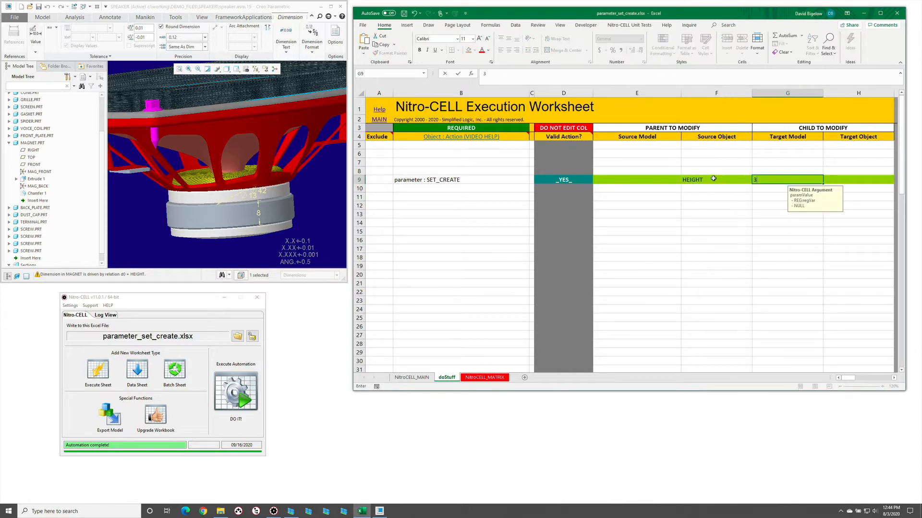
{"action": "key", "text": "Return"}
{"action": "left_click", "coordinate": [847, 178]}
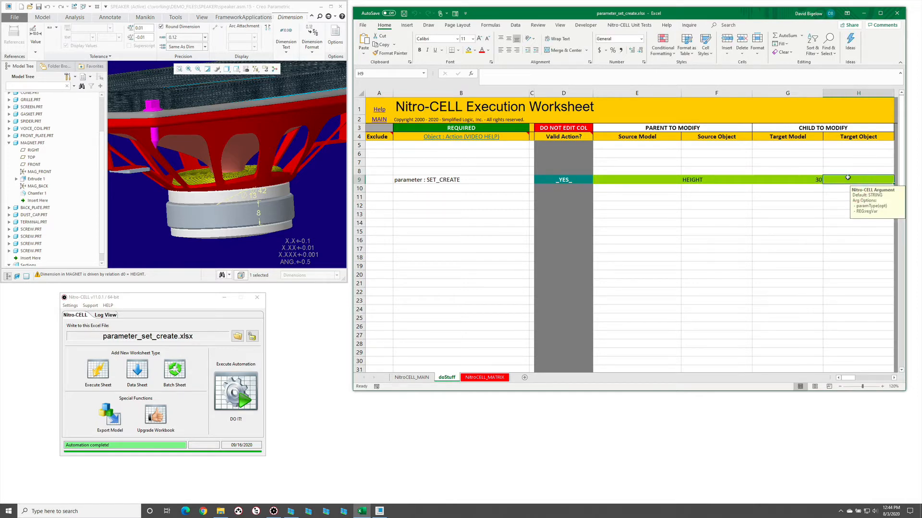
{"action": "type", "text": "double"}
{"action": "key", "text": "Return"}
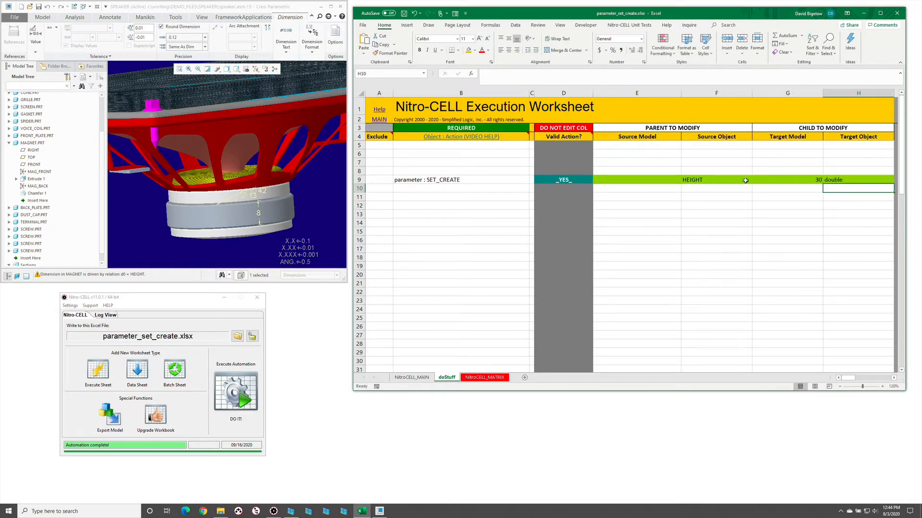
Set the source model of the SET_CREATE row to magnet.prt
{"action": "left_click", "coordinate": [655, 181]}
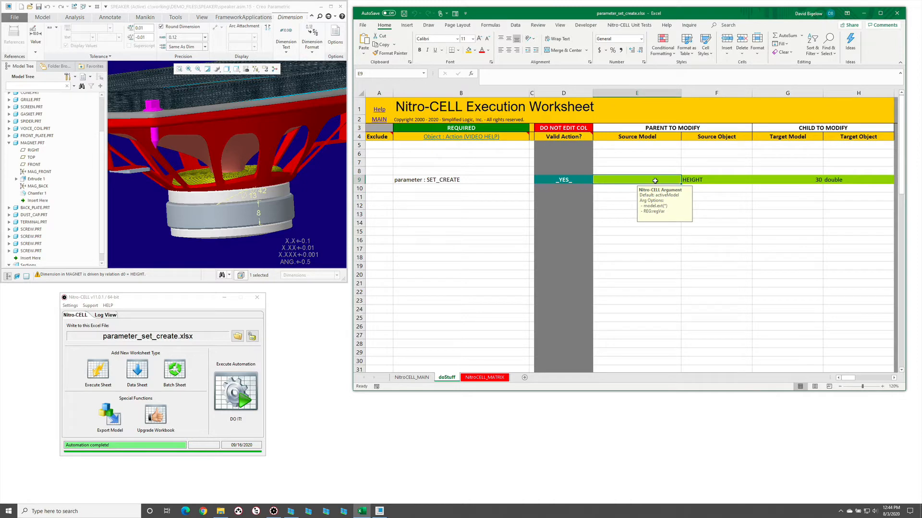
{"action": "type", "text": "ma"}
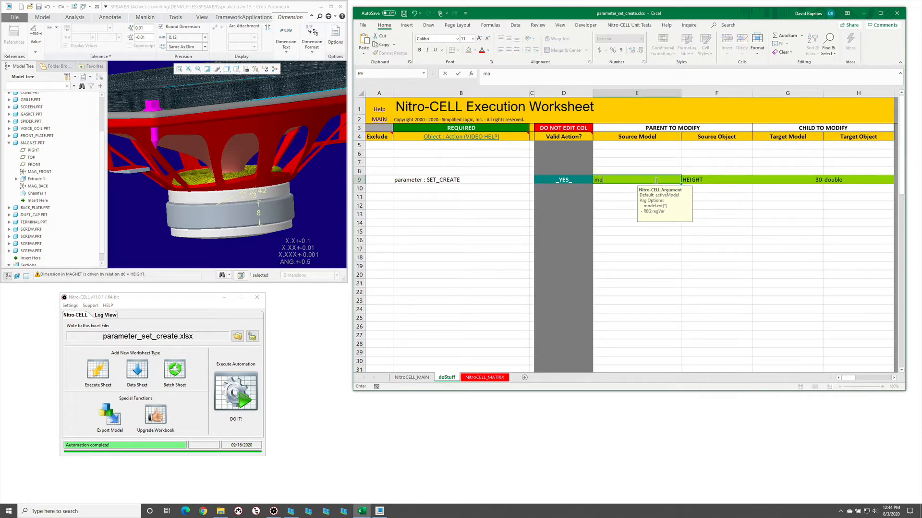
{"action": "type", "text": "gnet.prt"}
{"action": "key", "text": "Return"}
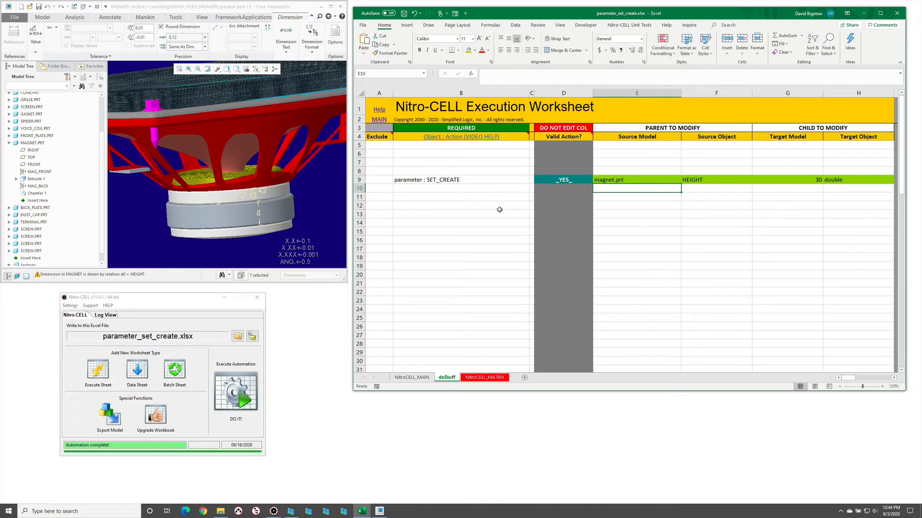
Run the Nitro-CELL automation and regenerate the speaker assembly in Creo to update the magnet
{"action": "left_click", "coordinate": [232, 403]}
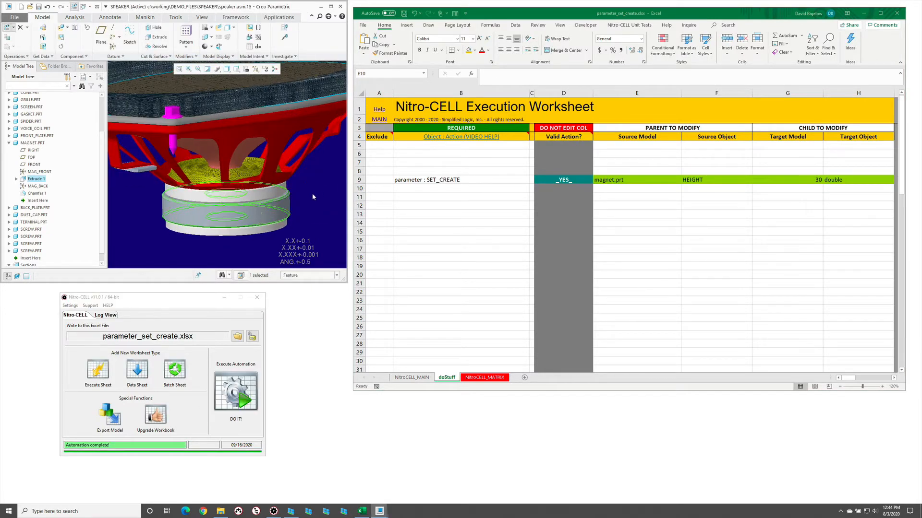
{"action": "middle_click_drag", "start_coordinate": [277, 204], "coordinate": [258, 166], "text": "shift"}
{"action": "left_click", "coordinate": [433, 210]}
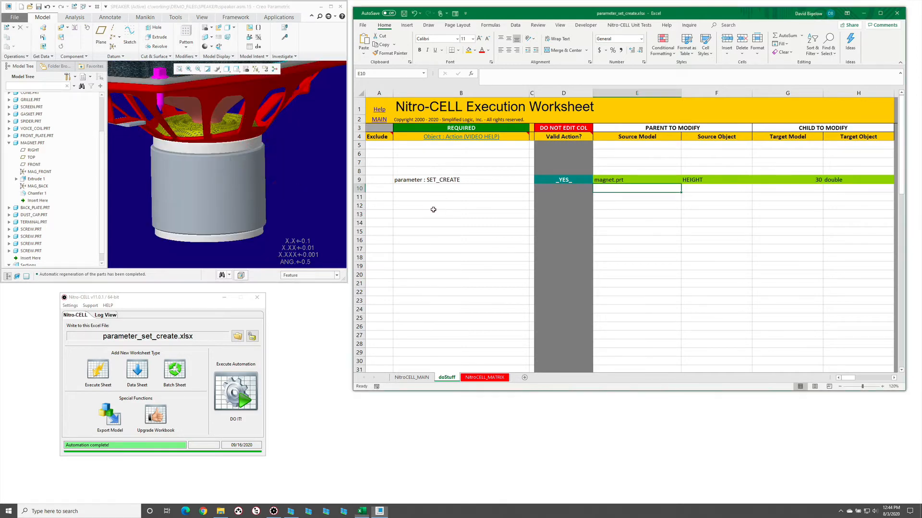
Add the model : REGENERATE command in cell B12 using an nc_command formula
{"action": "left_click", "coordinate": [444, 204]}
{"action": "type", "text": "=n"}
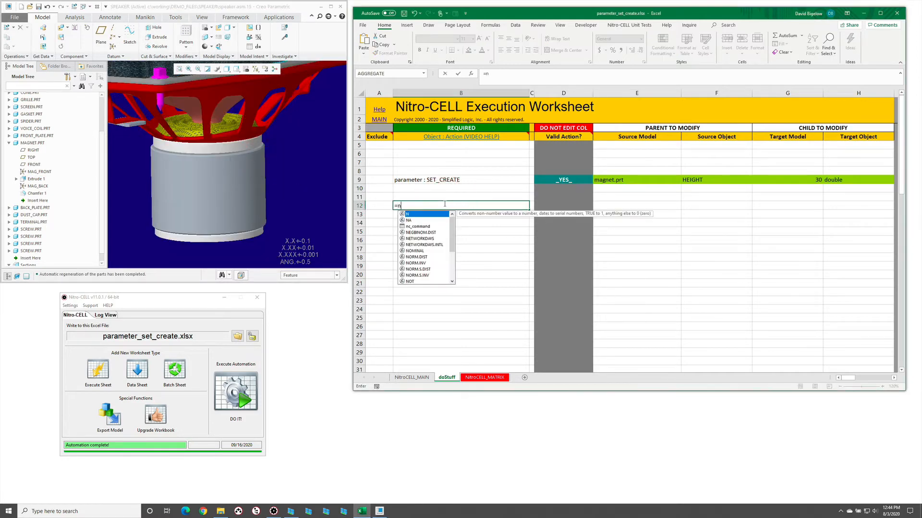
{"action": "type", "text": "c_command[re"}
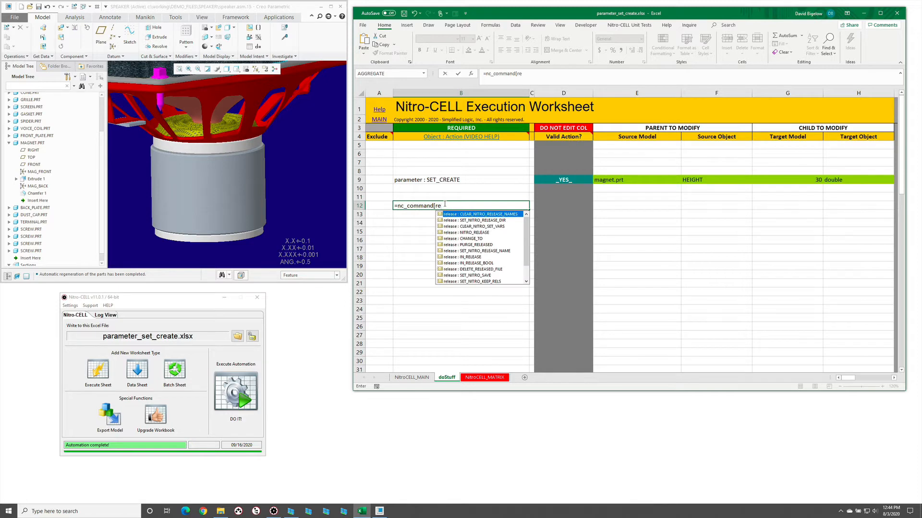
{"action": "type", "text": "g"}
{"action": "key", "text": "Tab"}
{"action": "type", "text": "]"}
{"action": "key", "text": "Return"}
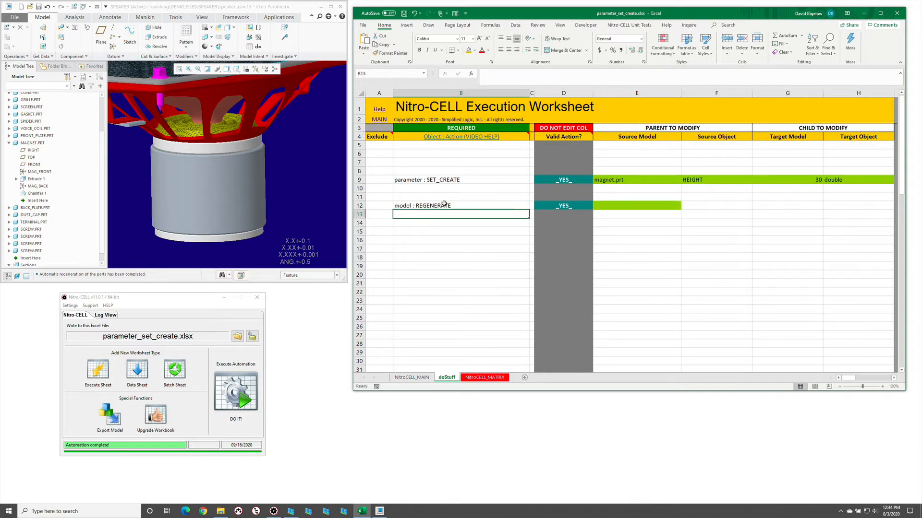
Set the HEIGHT parameter value in row 9 to 12 and run the automation on the speaker assembly
{"action": "middle_click_drag", "start_coordinate": [291, 203], "coordinate": [274, 182]}
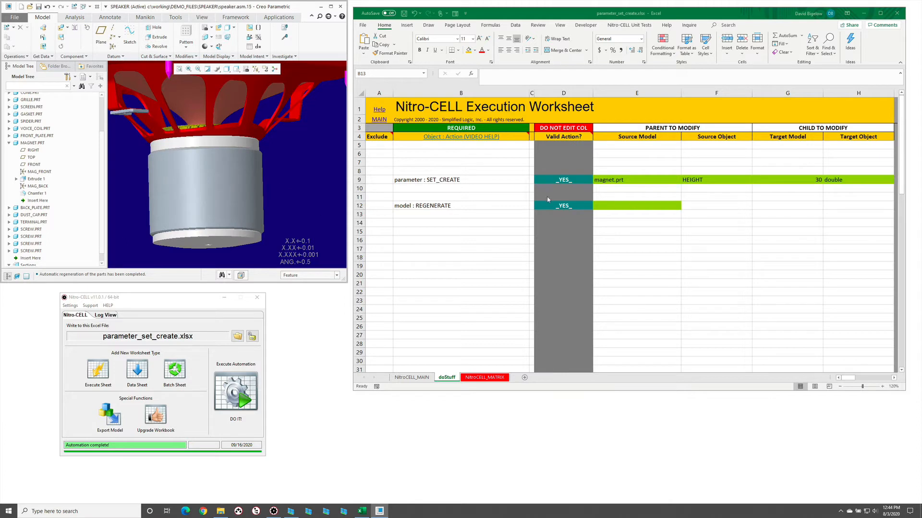
{"action": "left_click", "coordinate": [788, 179]}
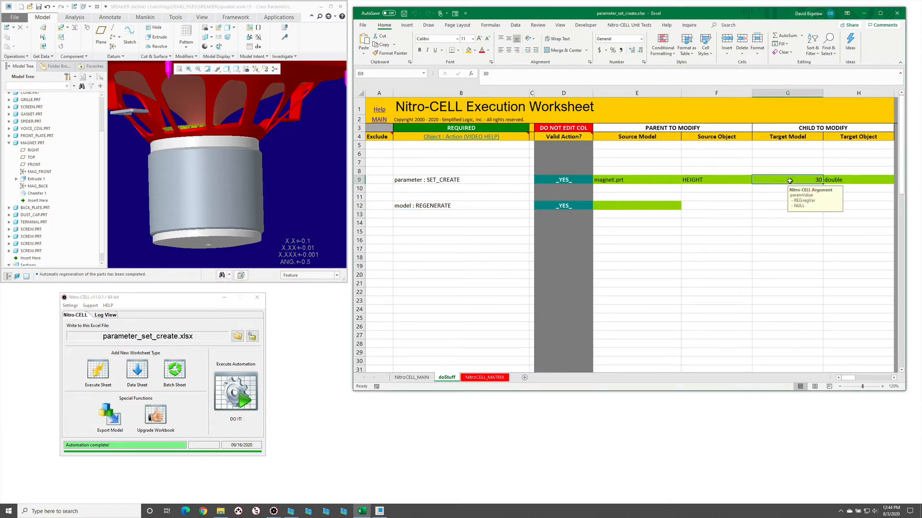
{"action": "type", "text": "12"}
{"action": "key", "text": "Return"}
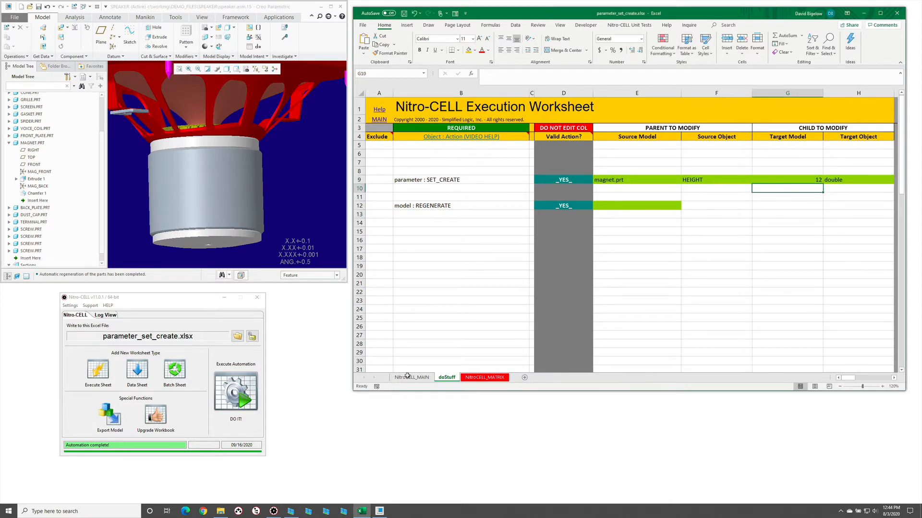
{"action": "left_click", "coordinate": [246, 400]}
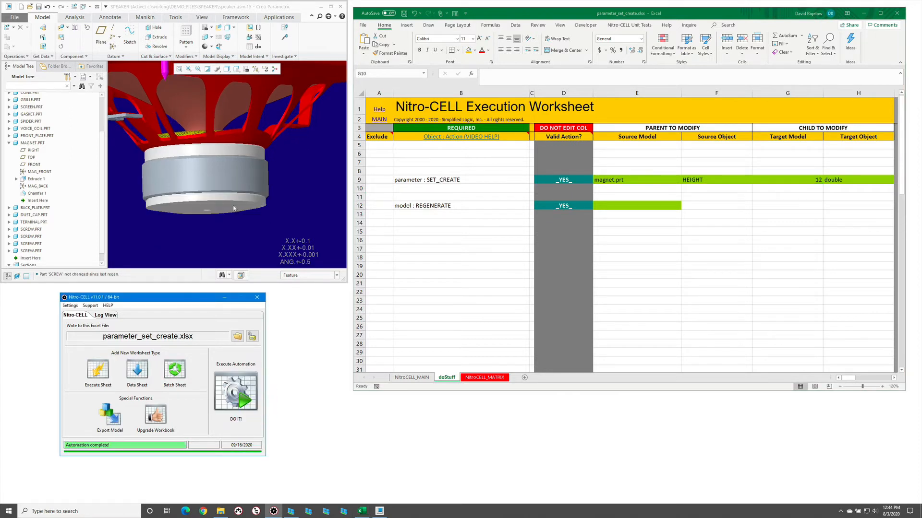
{"action": "middle_click_drag", "start_coordinate": [268, 187], "coordinate": [273, 202]}
{"action": "left_click", "coordinate": [563, 195]}
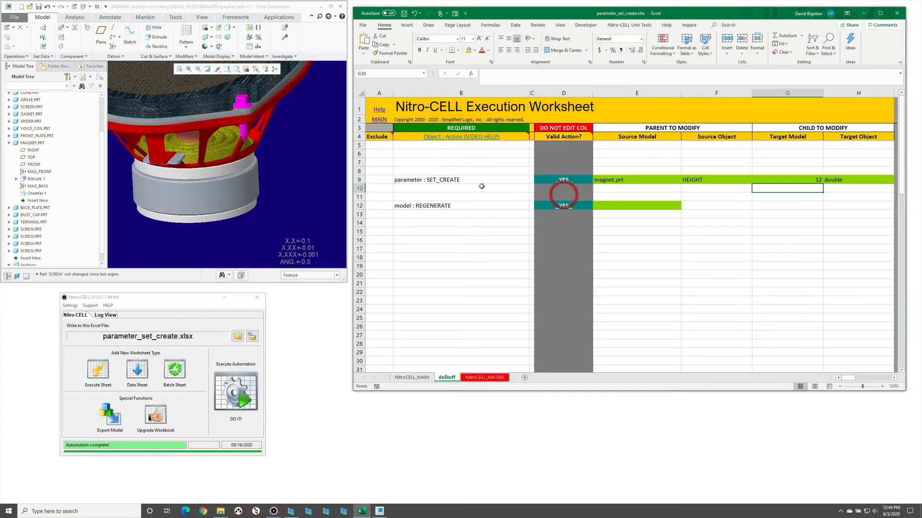
Replace magnet.prt with *.prt as the SET_CREATE source model to target every part in the assembly
{"action": "left_click", "coordinate": [608, 180]}
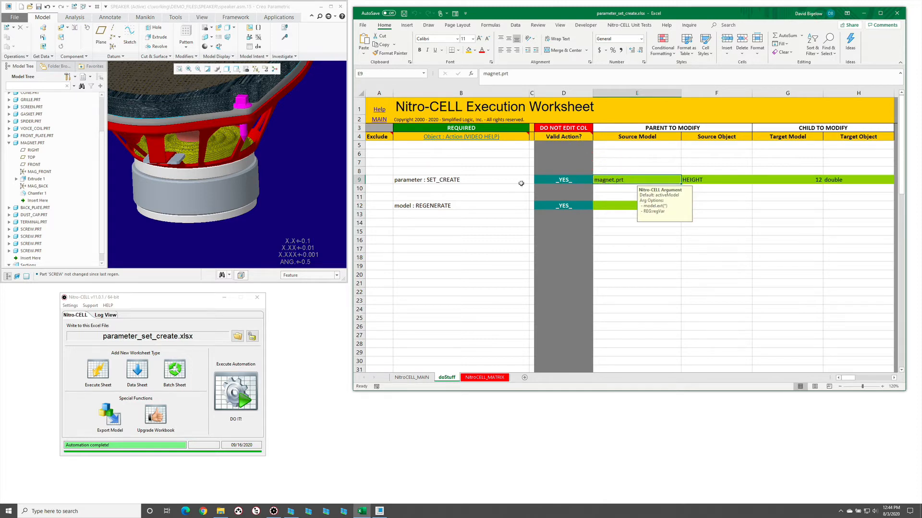
{"action": "left_click", "coordinate": [9, 143]}
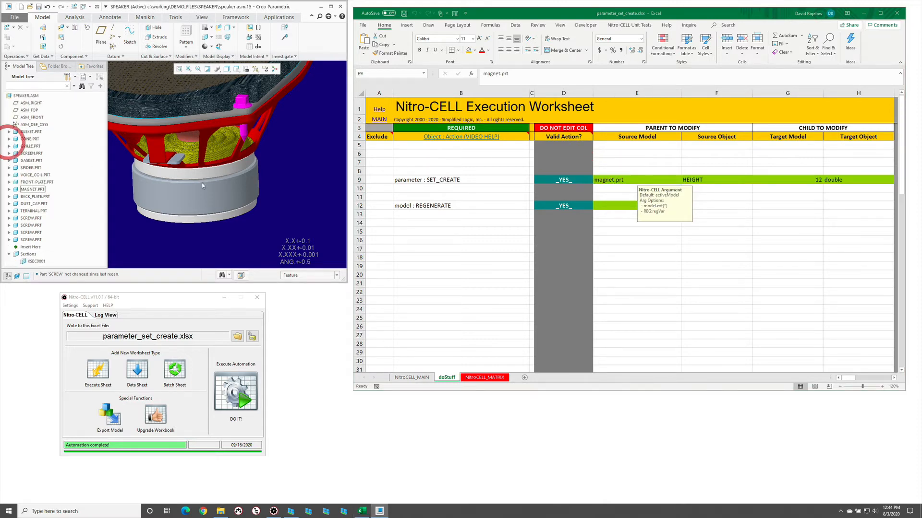
{"action": "middle_click_drag", "start_coordinate": [259, 187], "coordinate": [284, 172]}
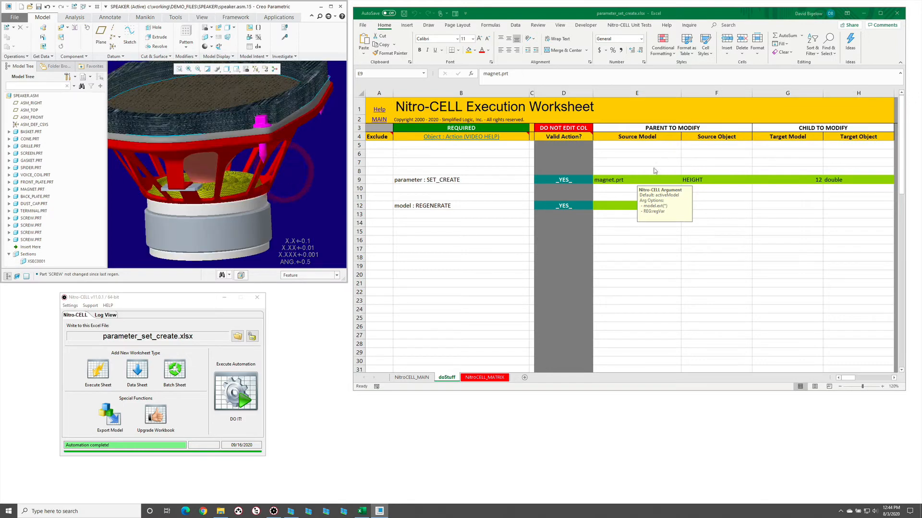
{"action": "left_click", "coordinate": [610, 178]}
{"action": "double_click", "coordinate": [610, 180]}
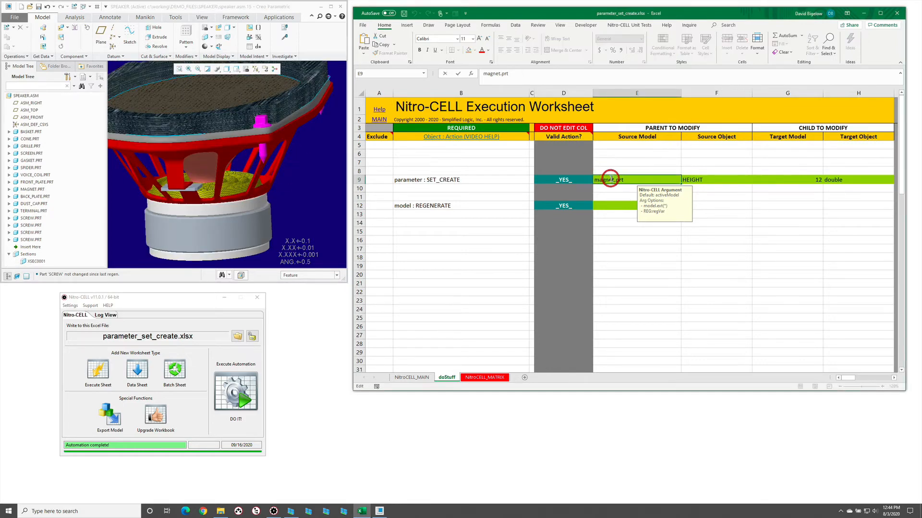
{"action": "double_click", "coordinate": [610, 179]}
{"action": "type", "text": "*"}
{"action": "key", "text": "Return"}
Set the HEIGHT parameter value in row 9 to 30 and run the automation for all parts
{"action": "left_click", "coordinate": [763, 177]}
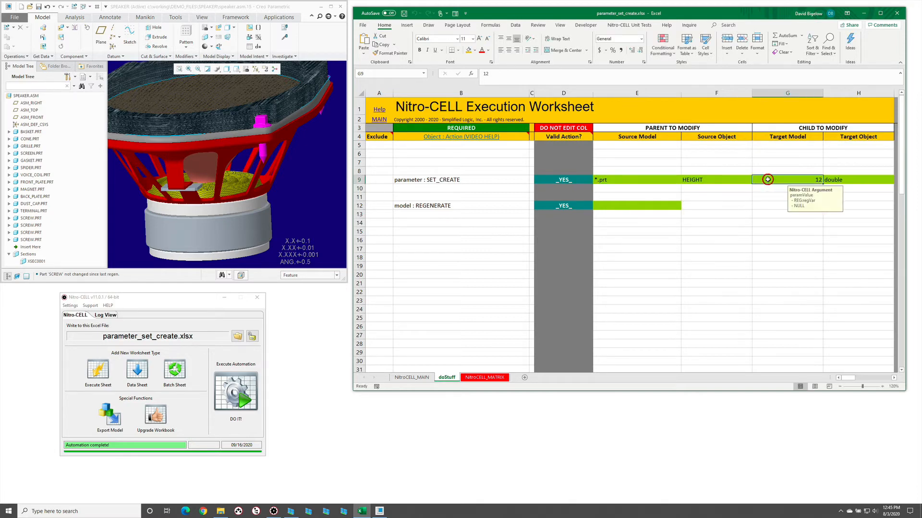
{"action": "type", "text": "30"}
{"action": "key", "text": "Return"}
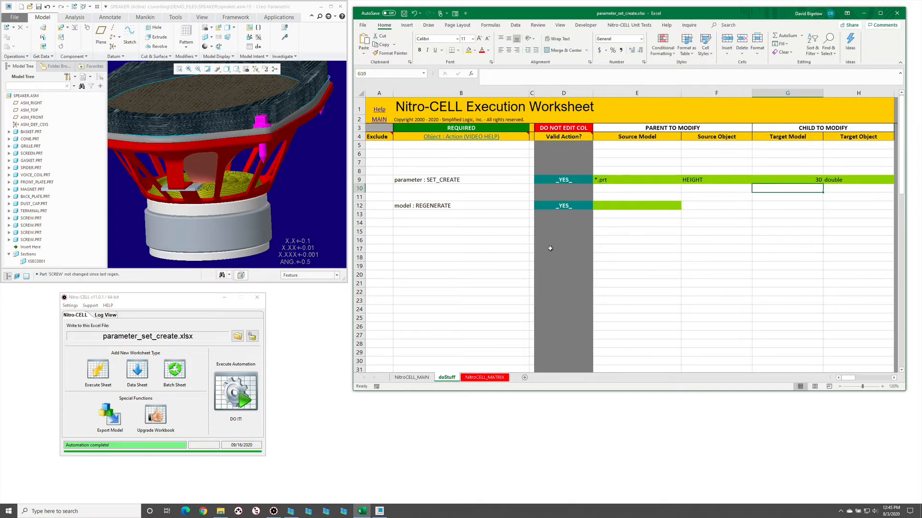
{"action": "left_click", "coordinate": [235, 391]}
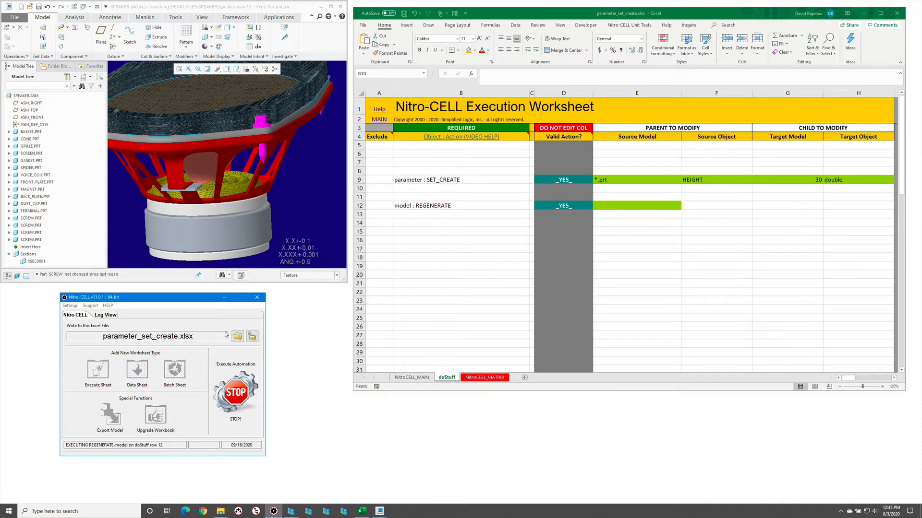
Inspect the whole speaker assembly and select the magnet's extrusion in the model
{"action": "middle_click_drag", "start_coordinate": [274, 179], "coordinate": [262, 183]}
{"action": "scroll", "coordinate": [255, 187], "scroll_direction": "down", "scroll_amount": 5}
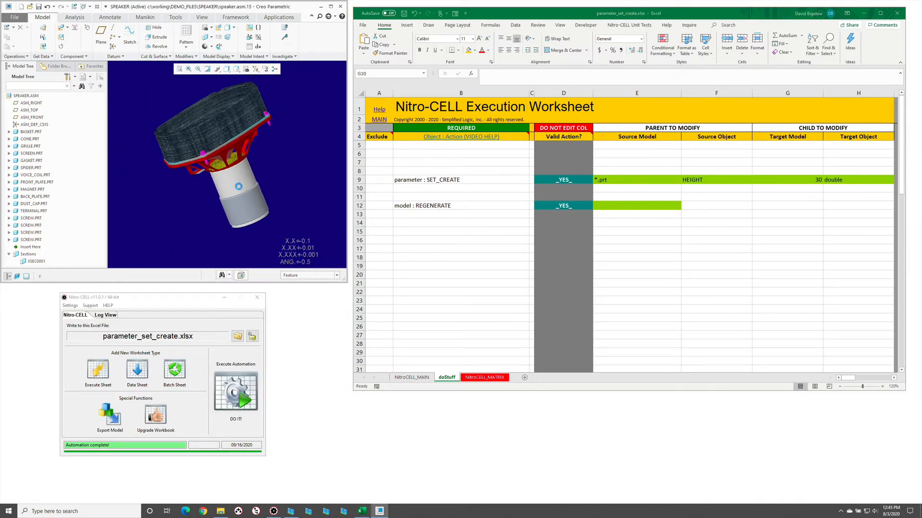
{"action": "left_click", "coordinate": [239, 181]}
{"action": "left_click", "coordinate": [236, 180]}
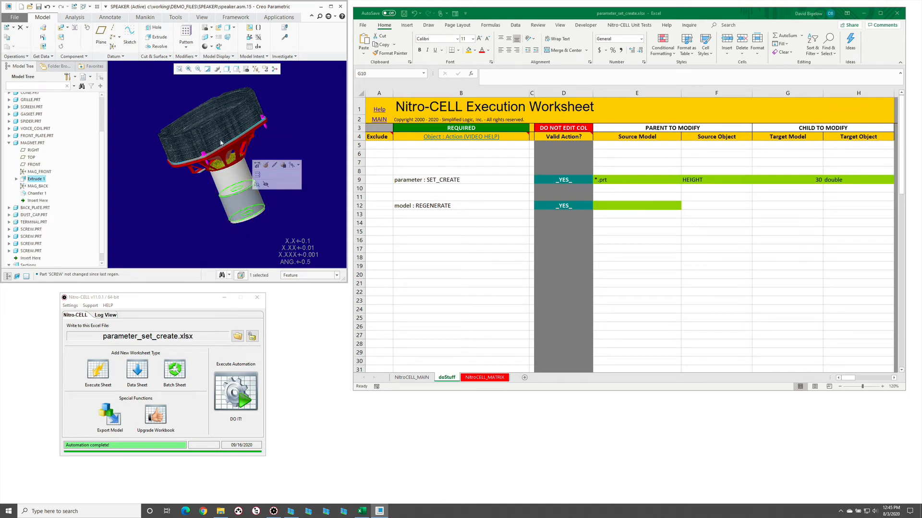
Display the speaker assembly's parameters in Creo and sort the list by name
{"action": "left_click", "coordinate": [218, 122]}
{"action": "left_click", "coordinate": [183, 202]}
{"action": "mouse_move", "coordinate": [219, 195]}
{"action": "middle_mouse_down"}
{"action": "mouse_move", "coordinate": [219, 204]}
{"action": "mouse_move", "coordinate": [207, 187]}
{"action": "middle_mouse_up"}
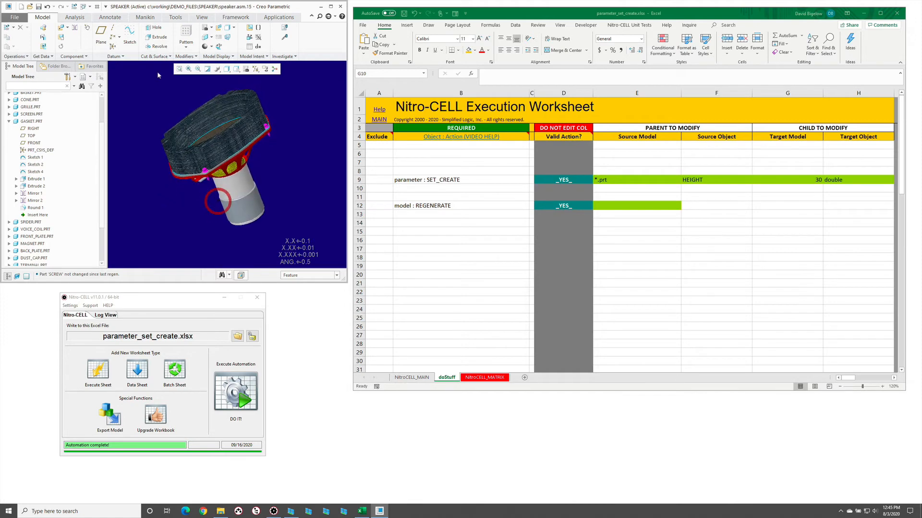
{"action": "left_click", "coordinate": [176, 17]}
{"action": "left_click", "coordinate": [165, 27]}
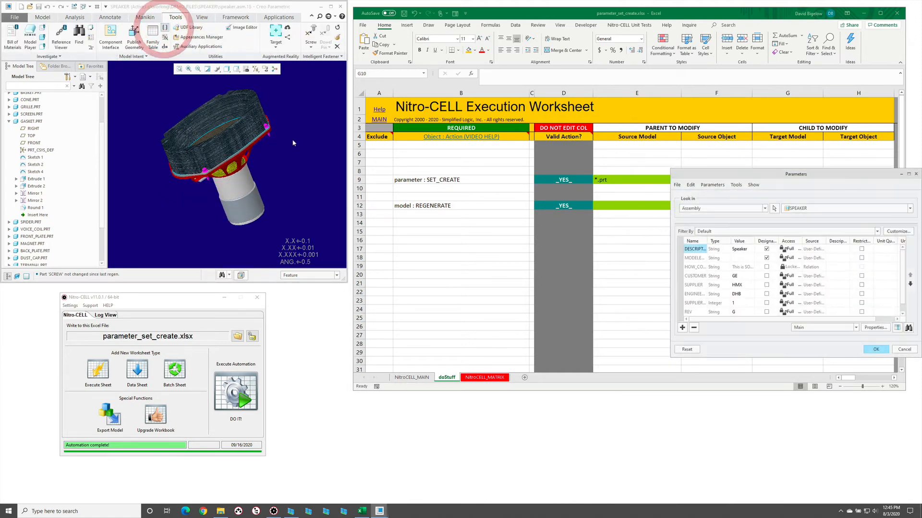
{"action": "left_click_drag", "start_coordinate": [744, 175], "coordinate": [306, 126]}
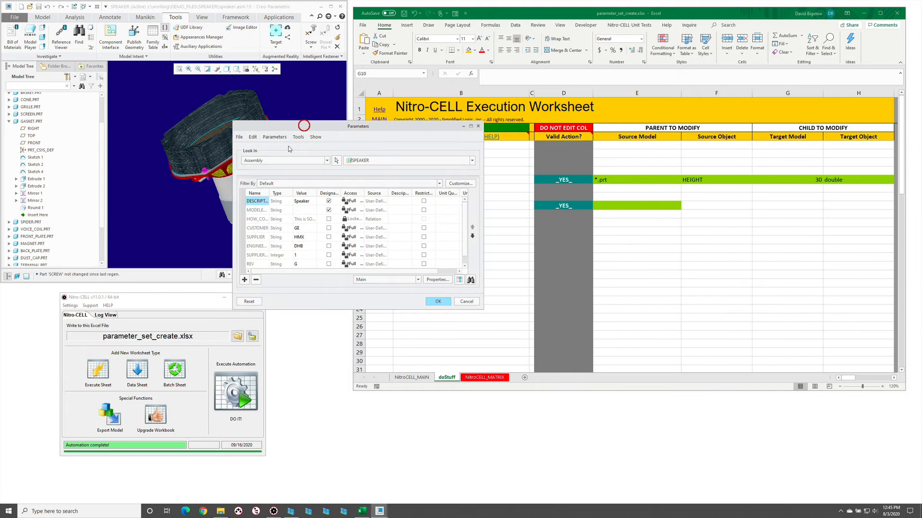
{"action": "left_click", "coordinate": [254, 193]}
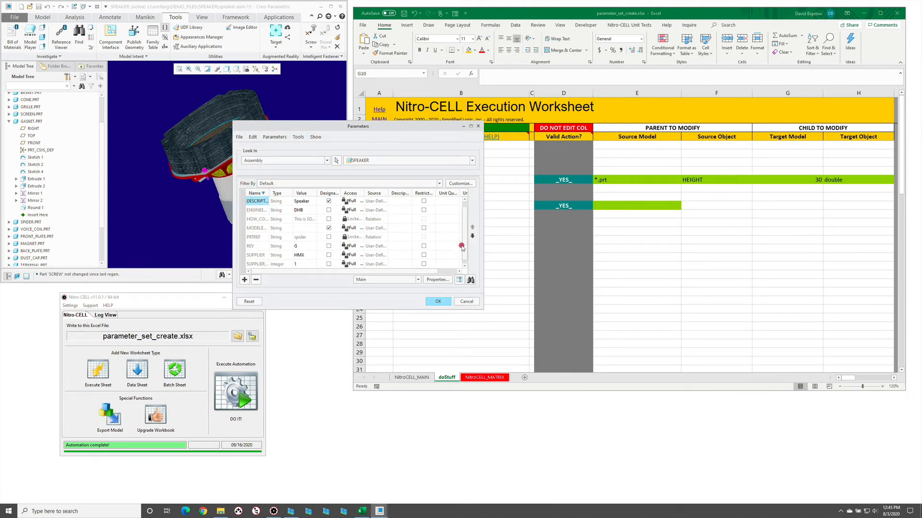
Switch the parameter list to part level and check the HEIGHT parameter of VOICE_COIL.PRT
{"action": "left_click", "coordinate": [276, 160]}
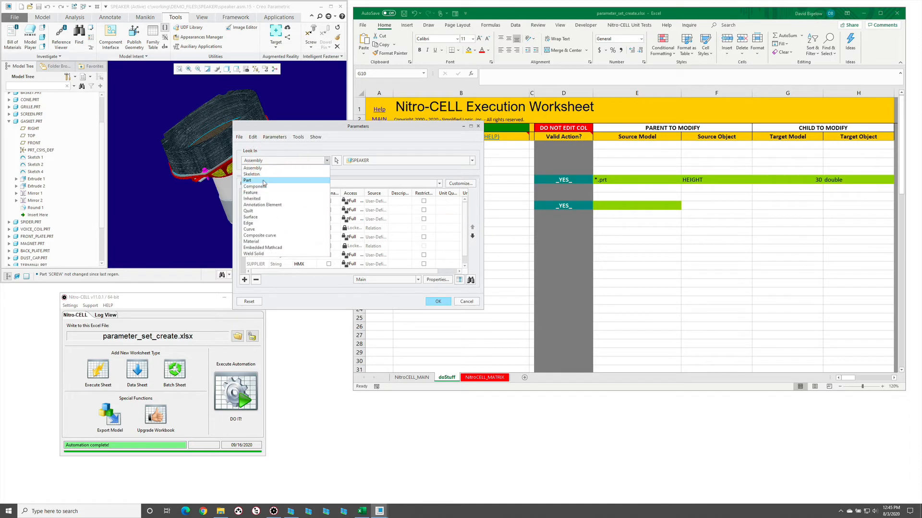
{"action": "left_click", "coordinate": [263, 180]}
{"action": "left_click", "coordinate": [35, 229]}
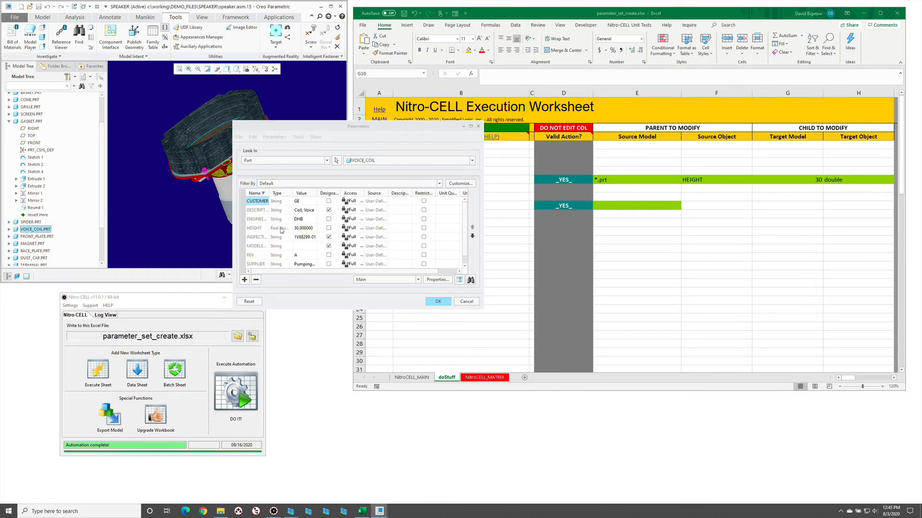
{"action": "left_click", "coordinate": [260, 230]}
Check the part parameters of DUST_CAP.PRT and close the parameter list
{"action": "left_click", "coordinate": [293, 161]}
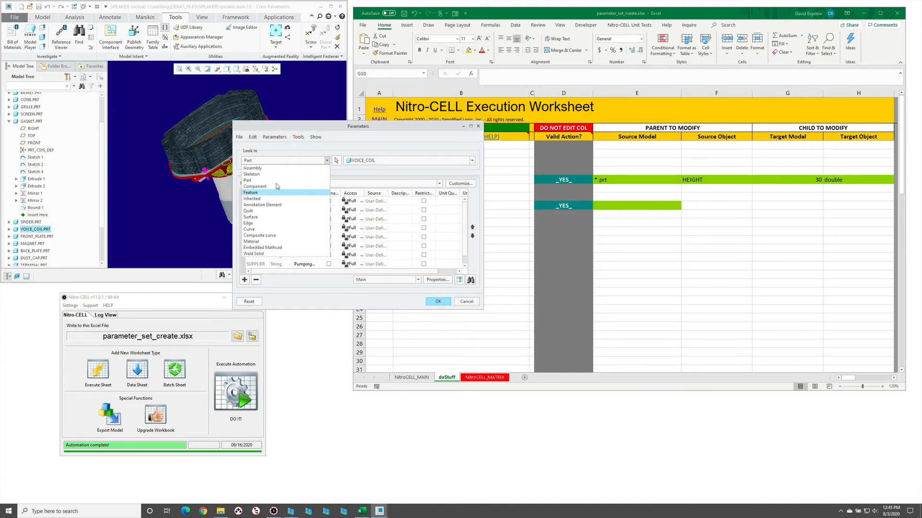
{"action": "left_click", "coordinate": [274, 180]}
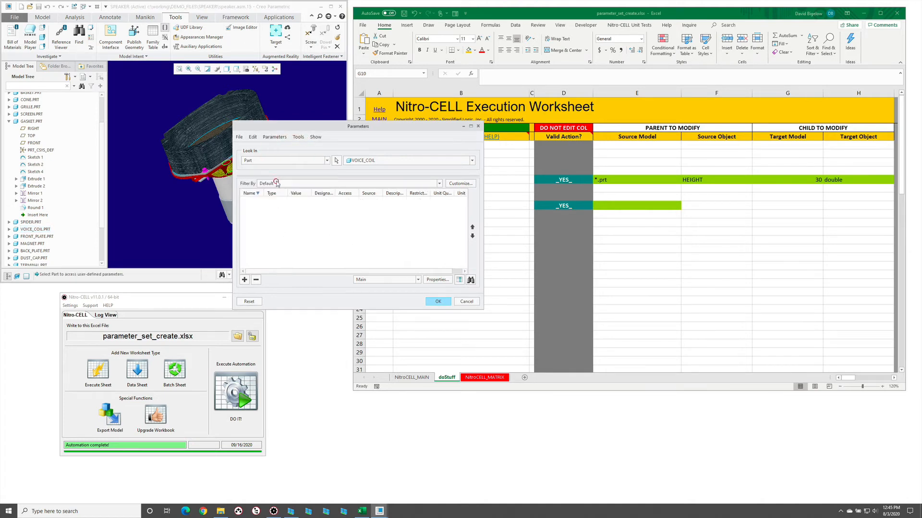
{"action": "left_click", "coordinate": [33, 259]}
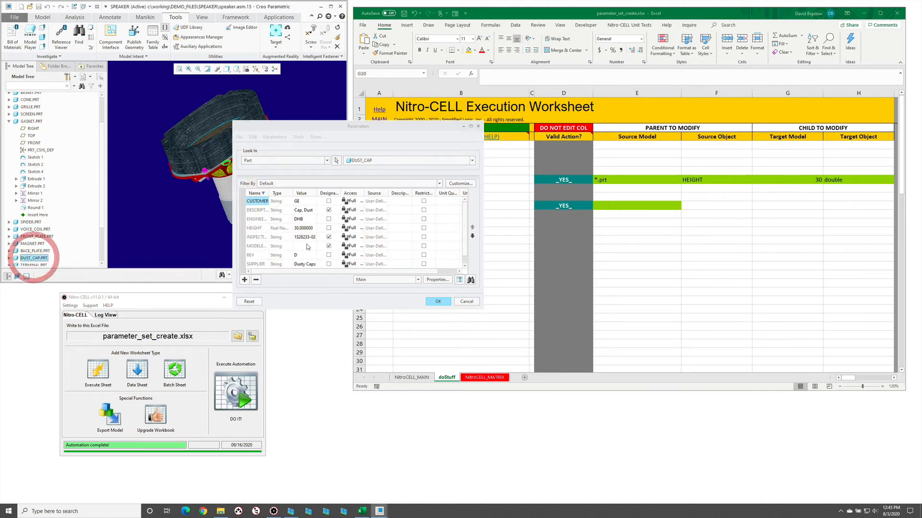
{"action": "left_click", "coordinate": [446, 302]}
Switch to the Excel worksheet and set the SET_CREATE source model in row 9 to *.* to target all parts and assemblies
{"action": "left_click", "coordinate": [486, 231]}
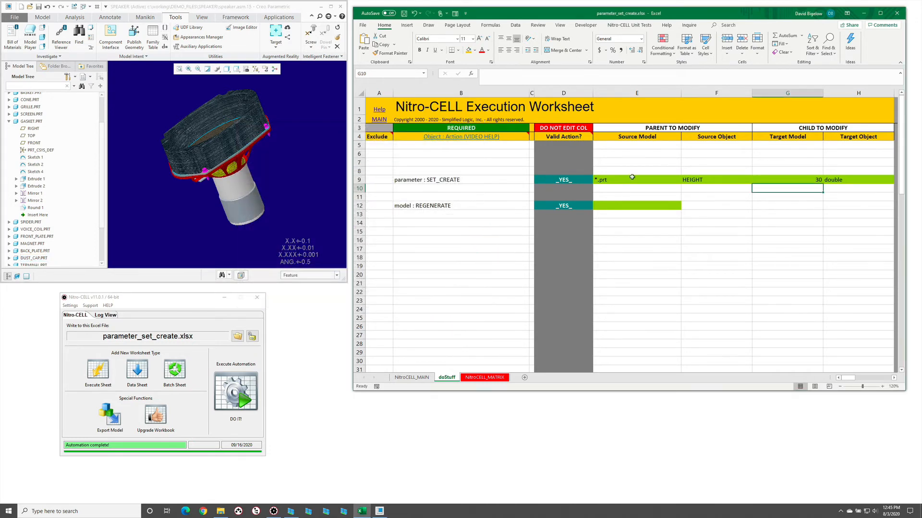
{"action": "left_click", "coordinate": [632, 177]}
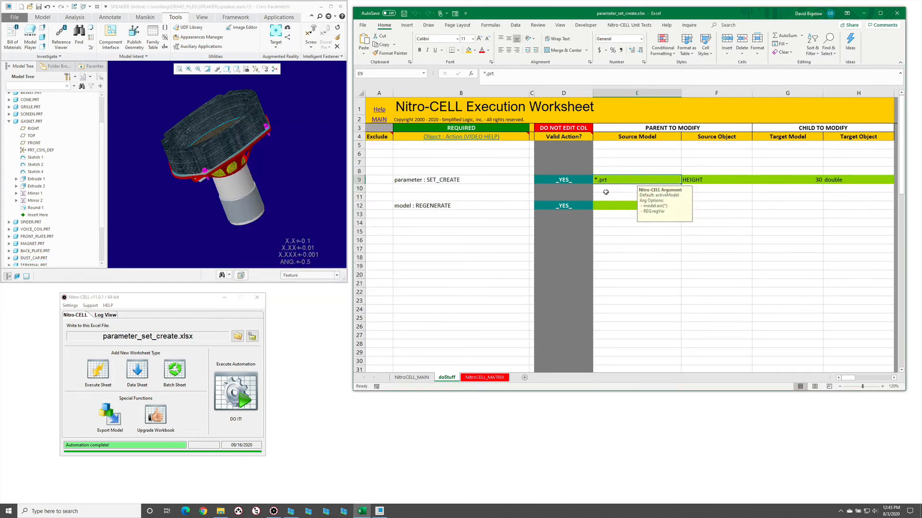
{"action": "left_click", "coordinate": [751, 179]}
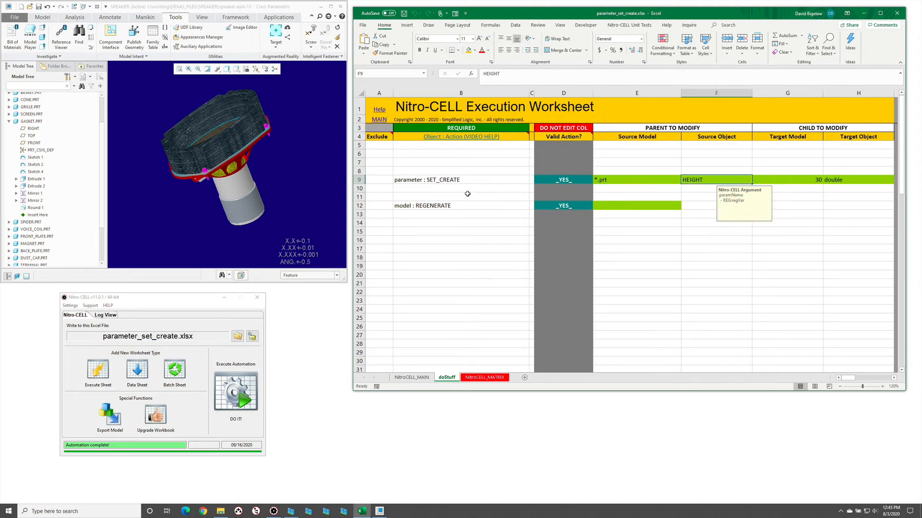
{"action": "left_click", "coordinate": [619, 181]}
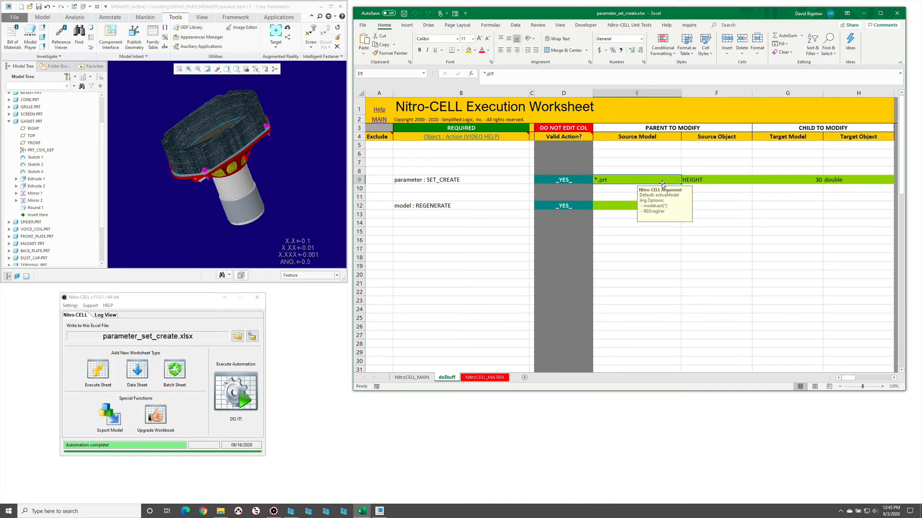
{"action": "type", "text": "*.*"}
{"action": "key", "text": "Up"}
Replace the HEIGHT parameter name in row 9 with A_TEST_A
{"action": "key", "text": "Right"}
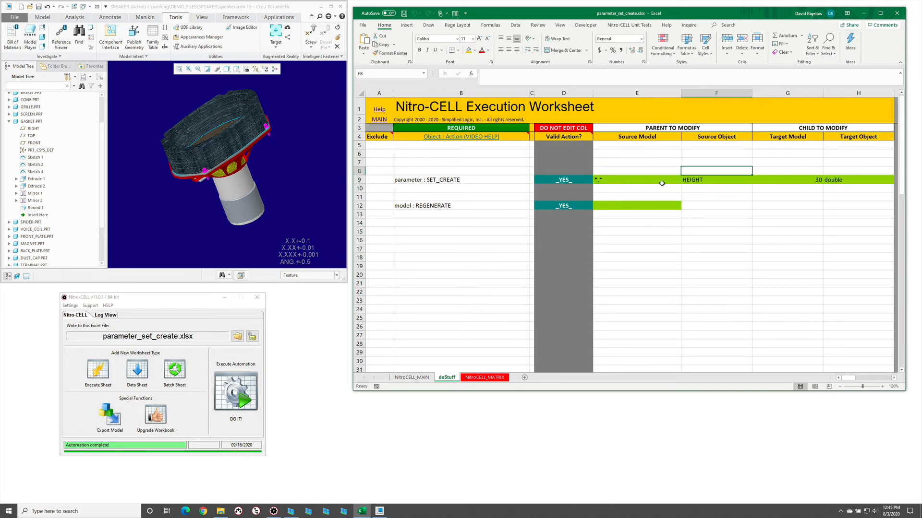
{"action": "key", "text": "Down"}
{"action": "type", "text": "A_T"}
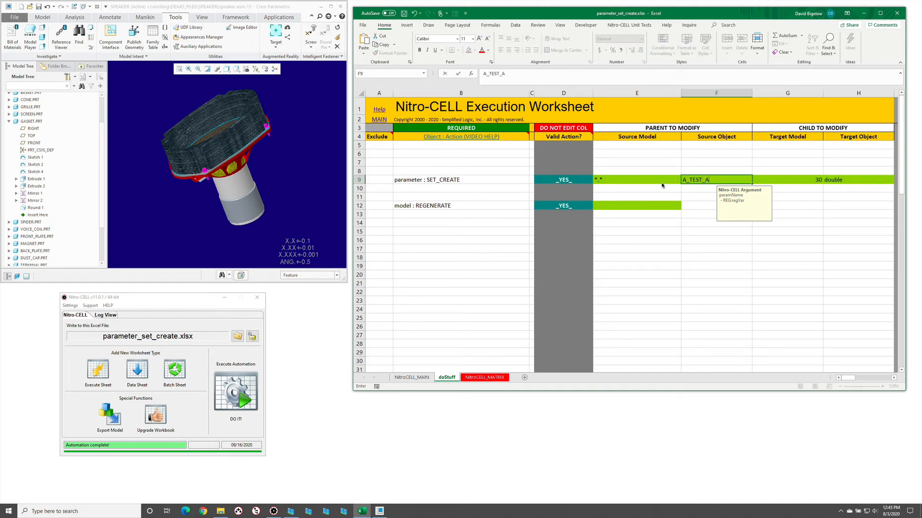
{"action": "type", "text": "EST_A"}
Set the row 9 parameter value to WOW COOL with the double data type cleared, and run the automation
{"action": "key", "text": "Tab"}
{"action": "key", "text": "Tab"}
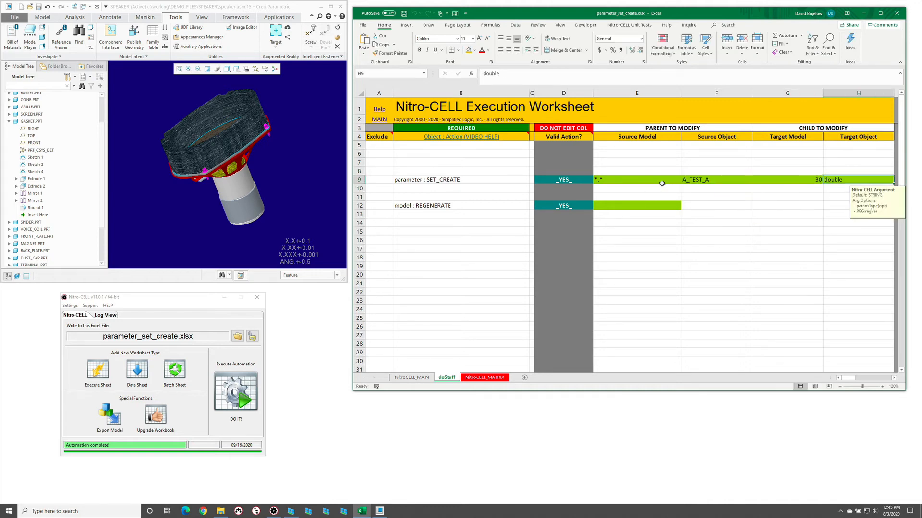
{"action": "key", "text": "Left"}
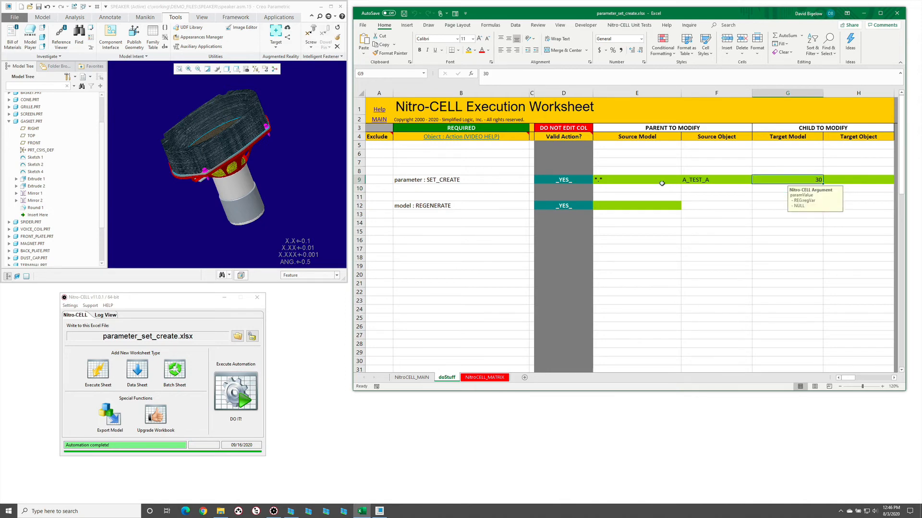
{"action": "type", "text": "WOW COOL"}
{"action": "key", "text": "Return"}
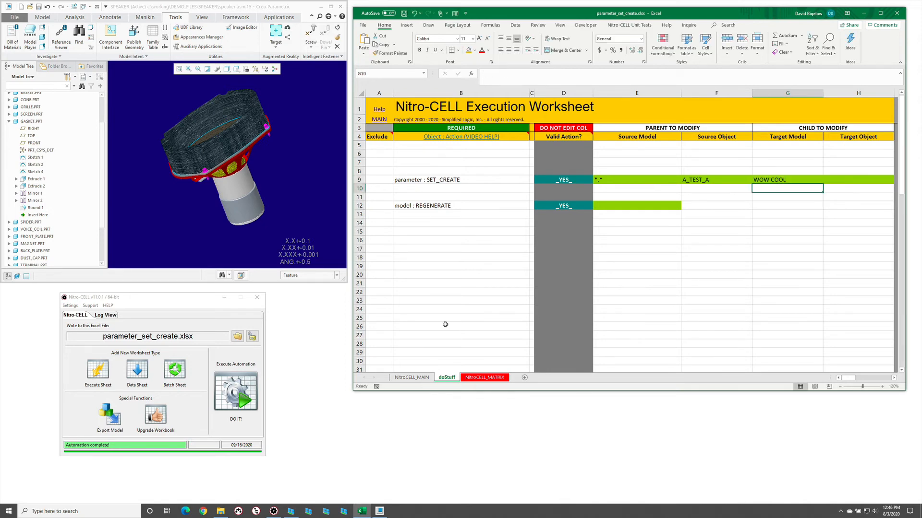
{"action": "left_click", "coordinate": [224, 389]}
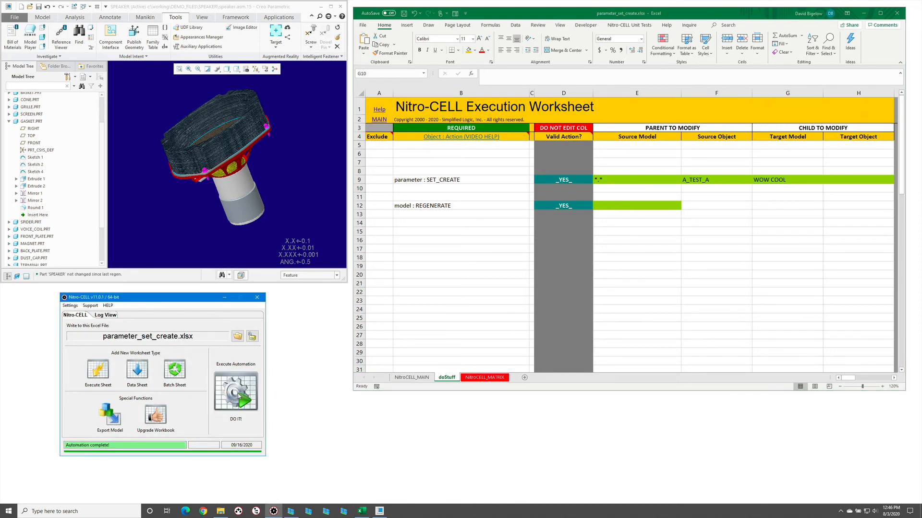
Check the A_TEST_A parameter in the speaker assembly and in VOICE_COIL.PRT, and close the parameter list
{"action": "left_click", "coordinate": [165, 28]}
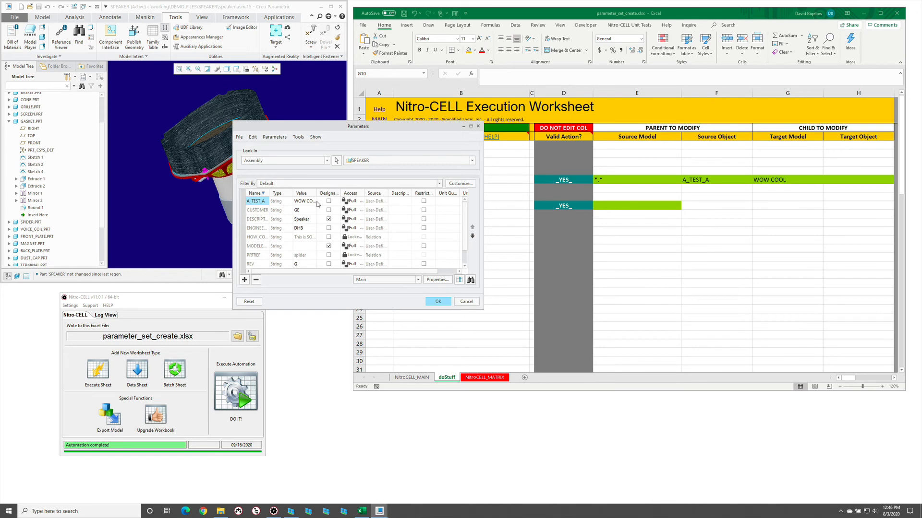
{"action": "left_click", "coordinate": [278, 161]}
{"action": "left_click", "coordinate": [259, 174]}
{"action": "left_click", "coordinate": [36, 230]}
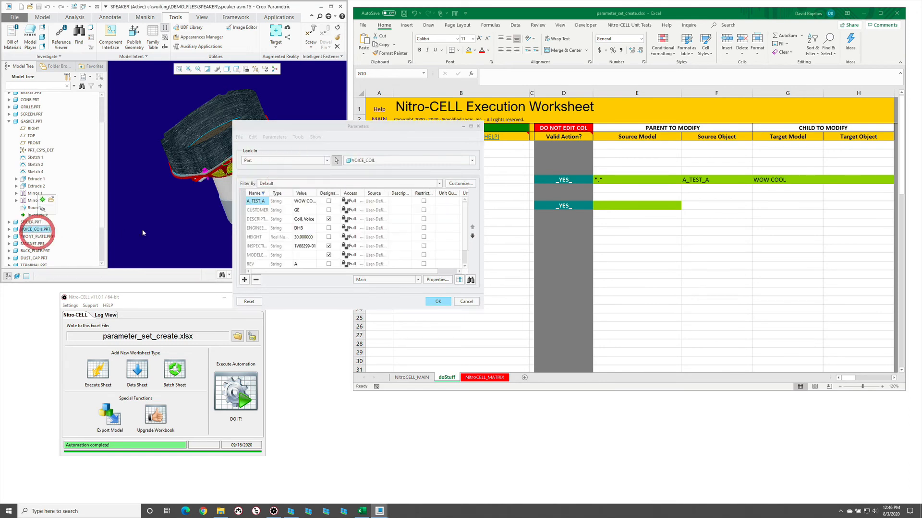
{"action": "left_click", "coordinate": [437, 302]}
Review the SET_CREATE command and its parameter name argument in row 9 alongside the speaker model
{"action": "left_click", "coordinate": [521, 197]}
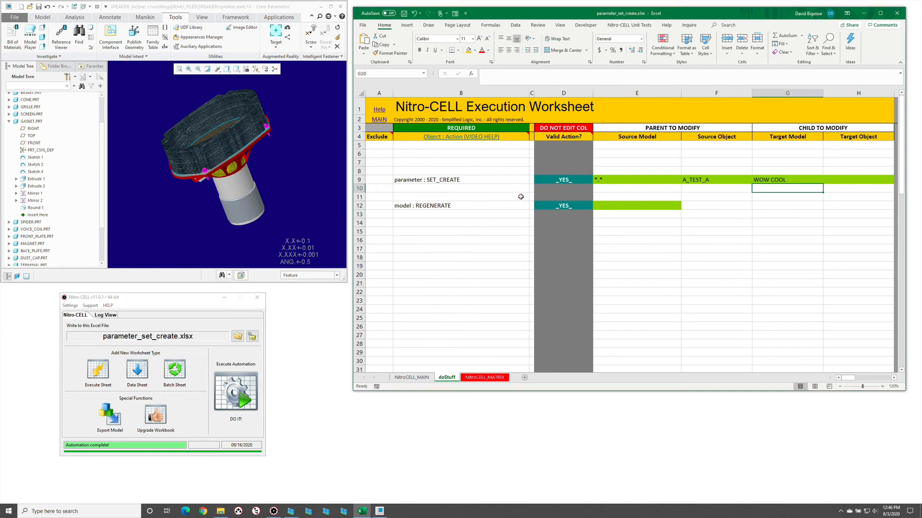
{"action": "left_click", "coordinate": [700, 181]}
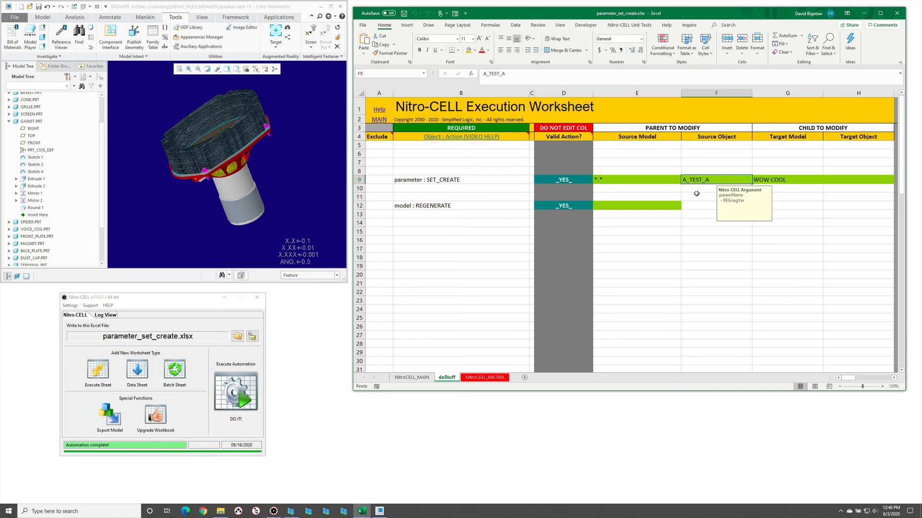
{"action": "left_click", "coordinate": [666, 191]}
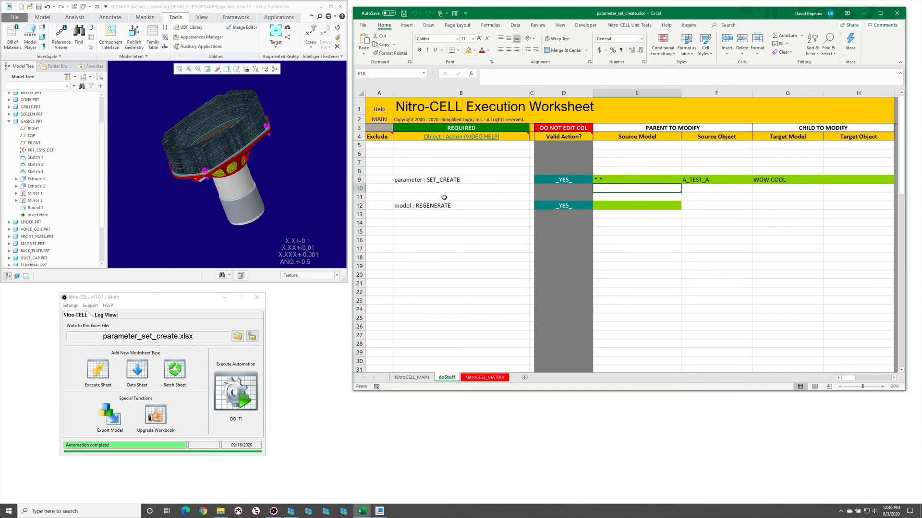
{"action": "left_click", "coordinate": [242, 183]}
{"action": "left_click", "coordinate": [240, 181]}
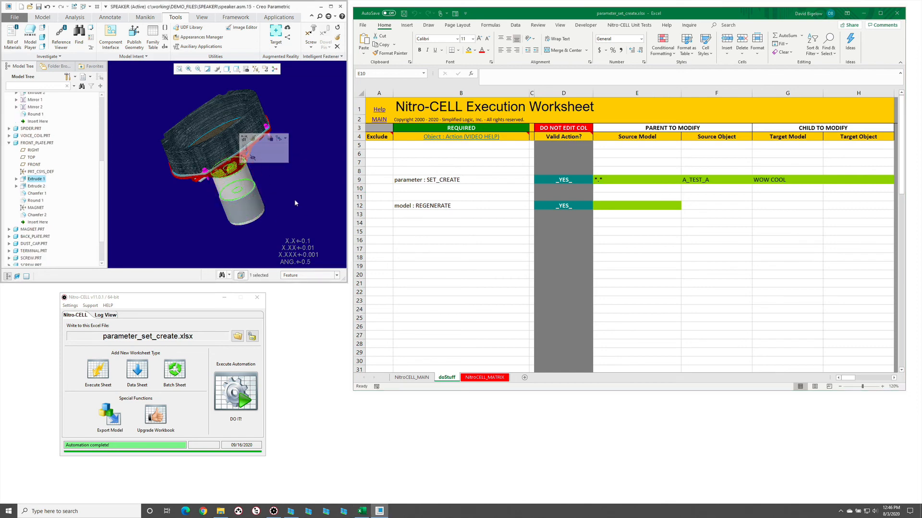
{"action": "middle_click_drag", "start_coordinate": [294, 199], "coordinate": [267, 164]}
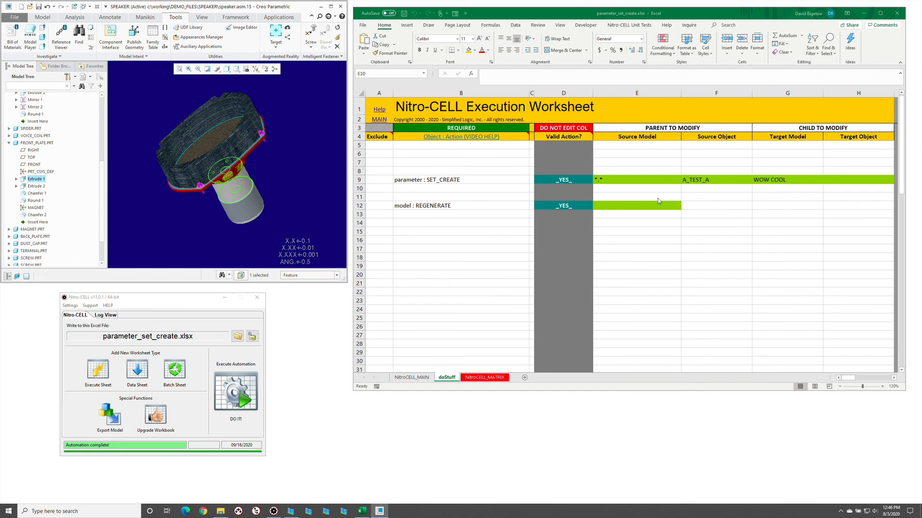
{"action": "left_click", "coordinate": [724, 190]}
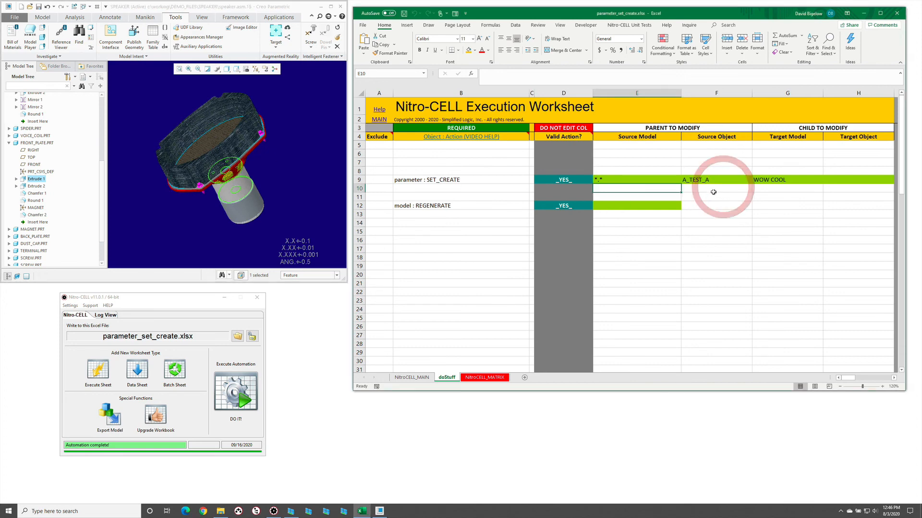
{"action": "left_click", "coordinate": [442, 183]}
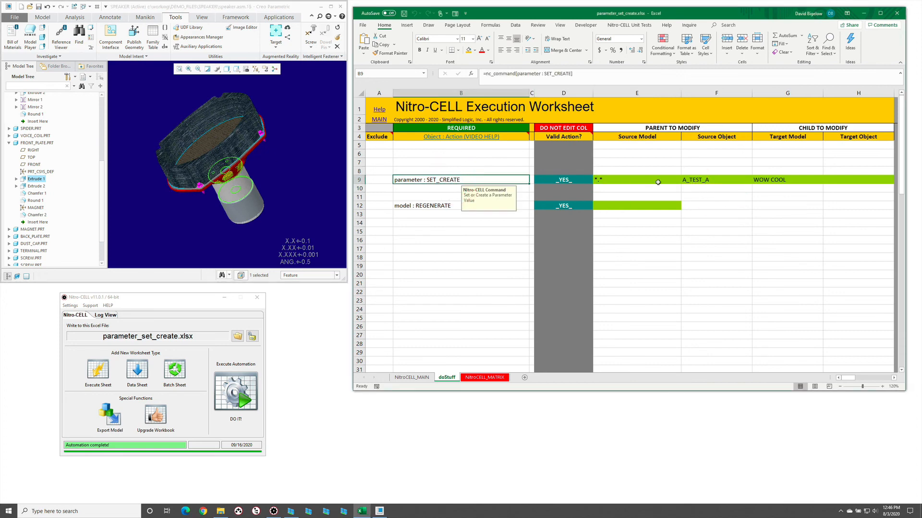
{"action": "left_click", "coordinate": [687, 180]}
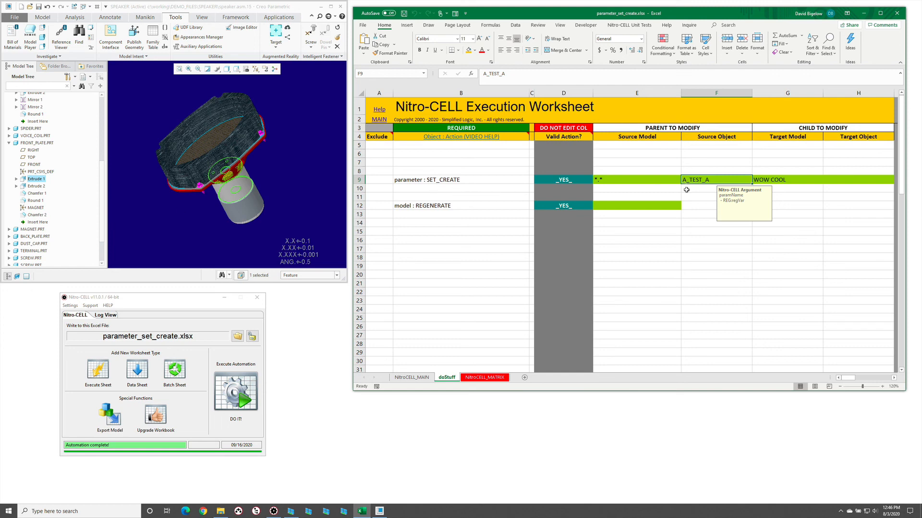
{"action": "left_click", "coordinate": [453, 222]}
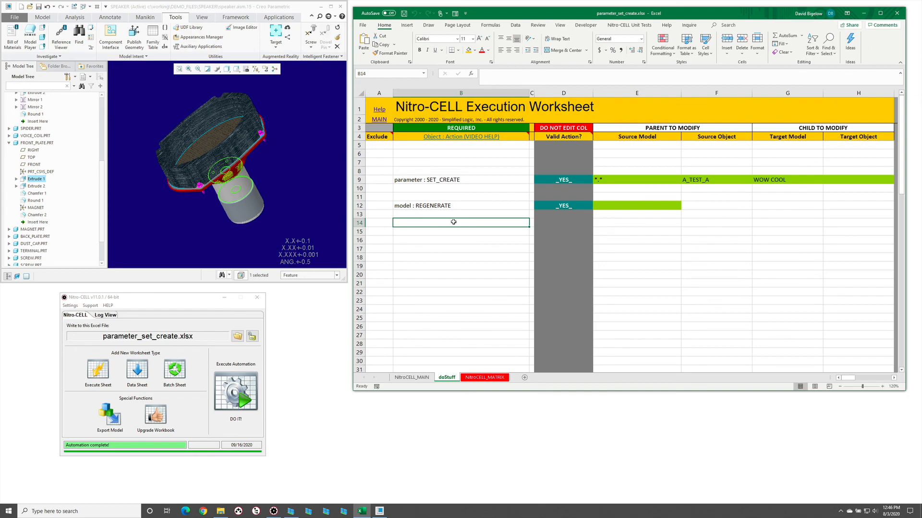